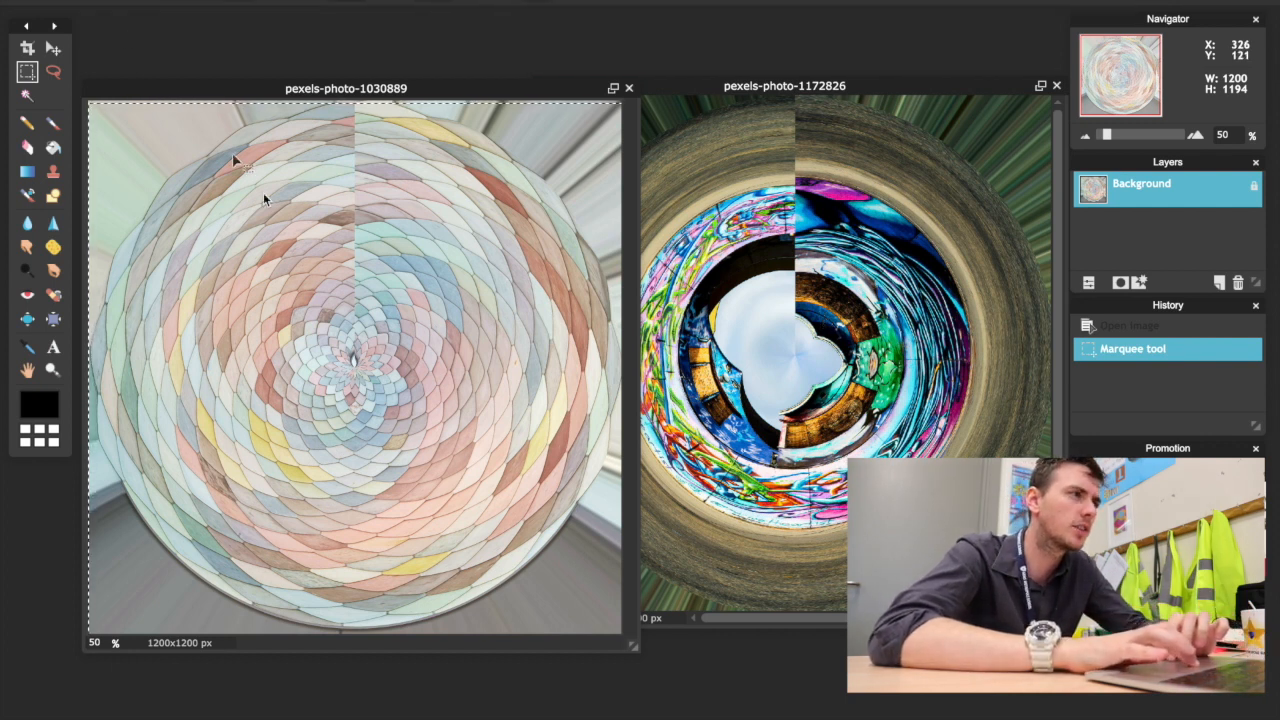
Copy the selected pexels-photo-1030889 image and paste it into pexels-photo-1172826 as a new layer
left_click(64, 2)
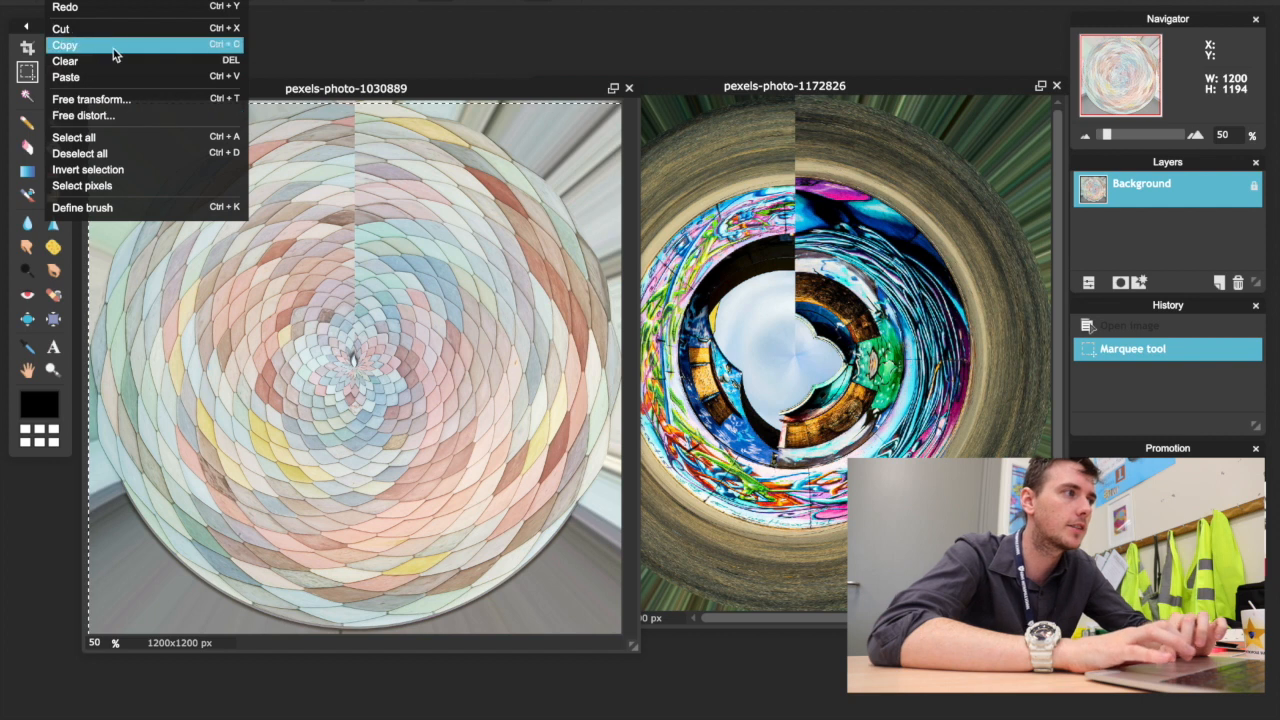
left_click(112, 46)
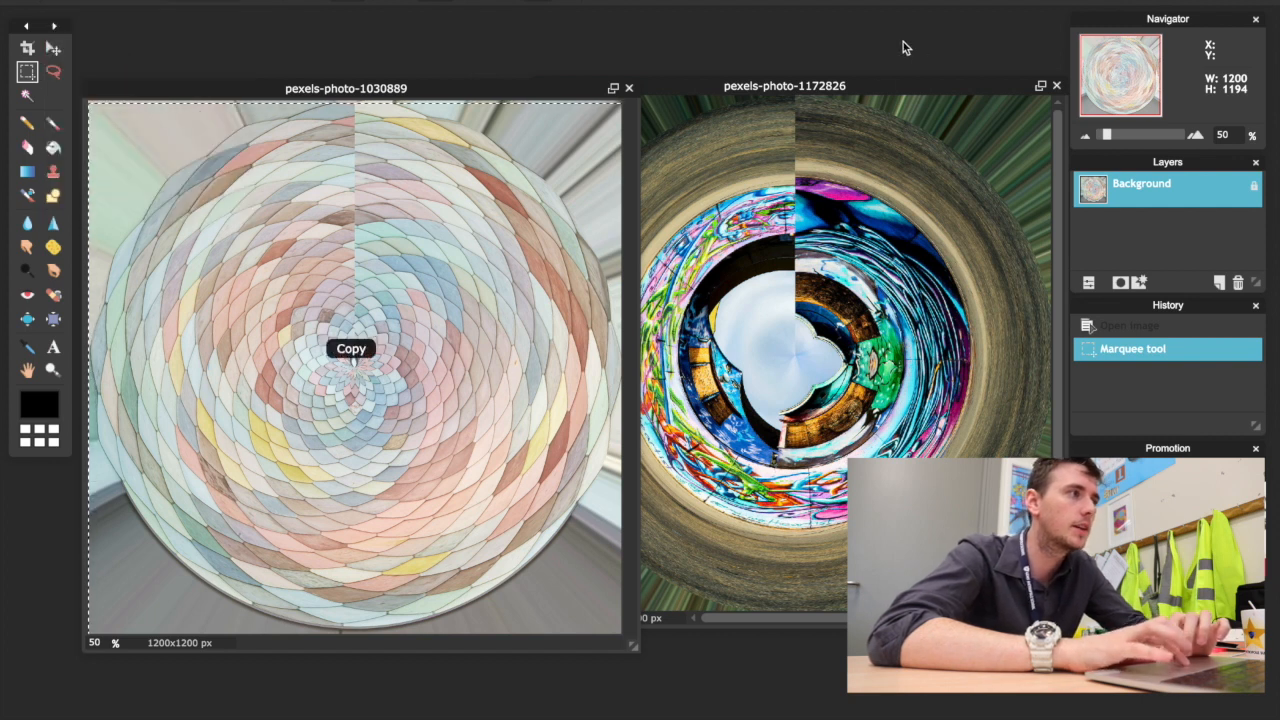
left_click(877, 88)
left_click(64, 2)
left_click(140, 77)
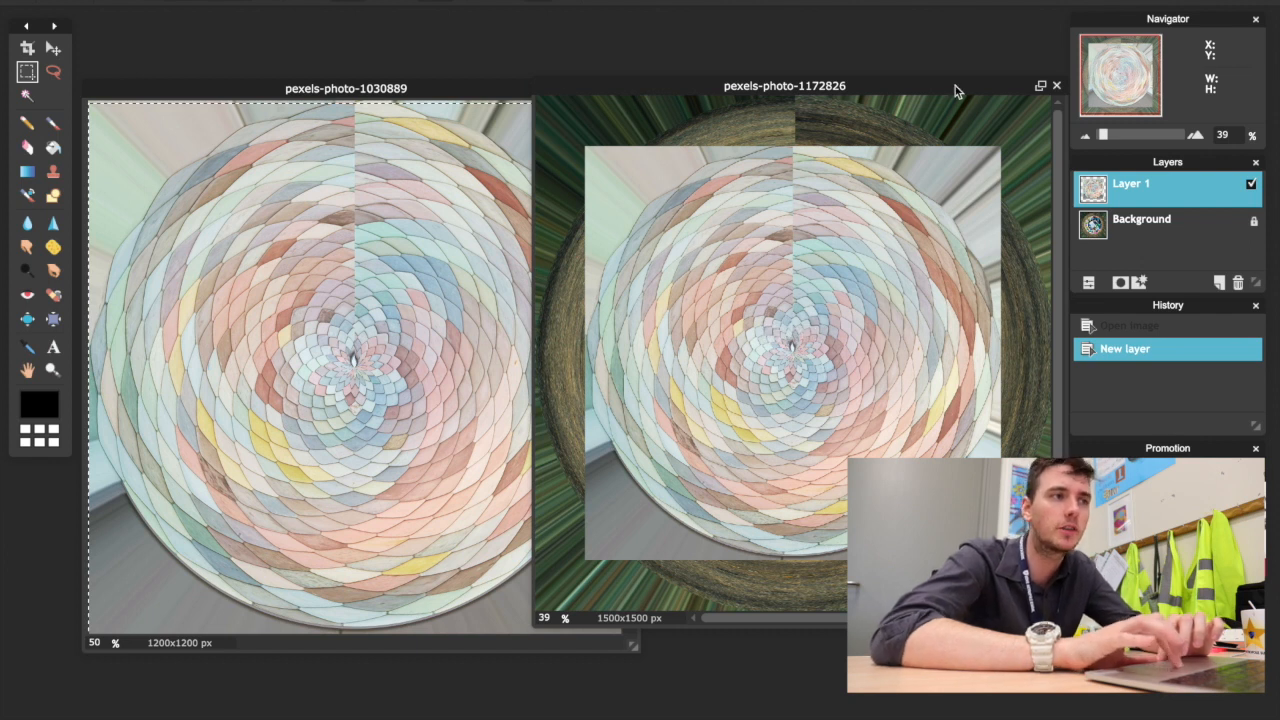
Free-transform the pasted Layer 1 so it covers the entire pexels-photo-1172826 canvas, and apply the change
left_click_drag(766, 86, 473, 76)
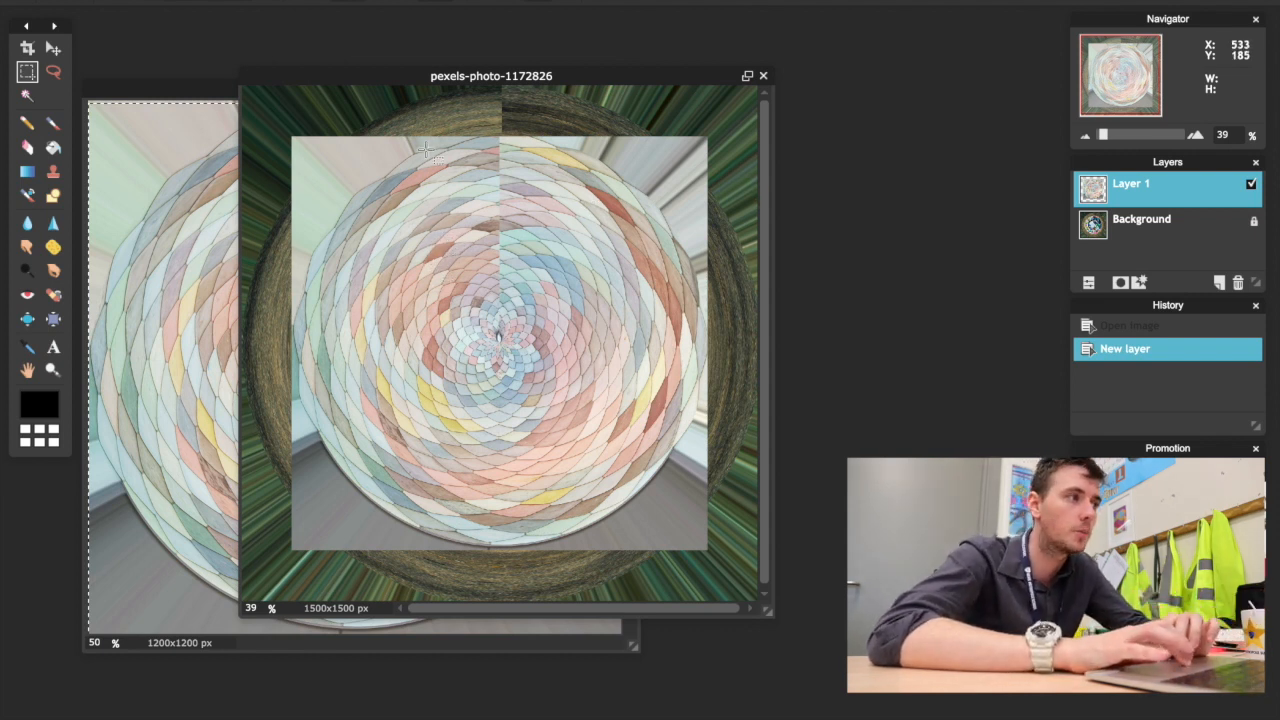
left_click(62, 2)
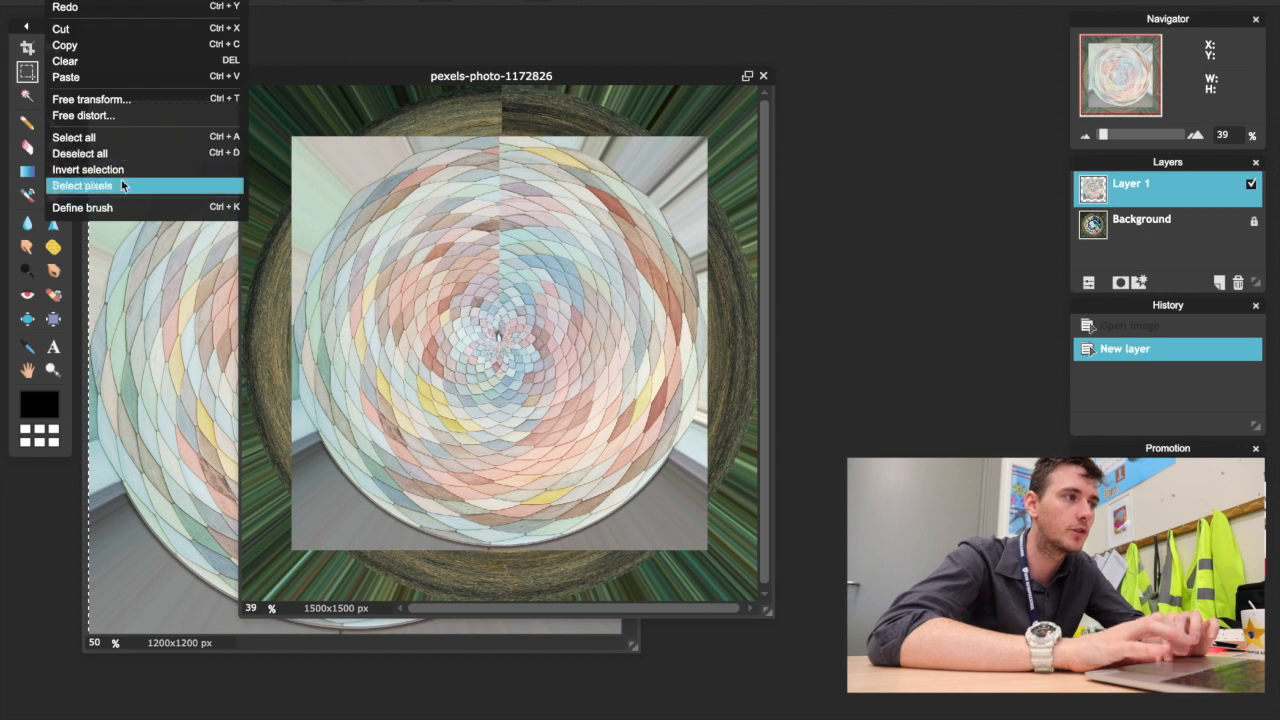
left_click(136, 102)
left_click_drag(449, 268, 400, 214)
left_click_drag(655, 498, 704, 548)
left_click_drag(646, 480, 668, 495)
left_click_drag(744, 589, 756, 598)
left_click_drag(667, 523, 680, 531)
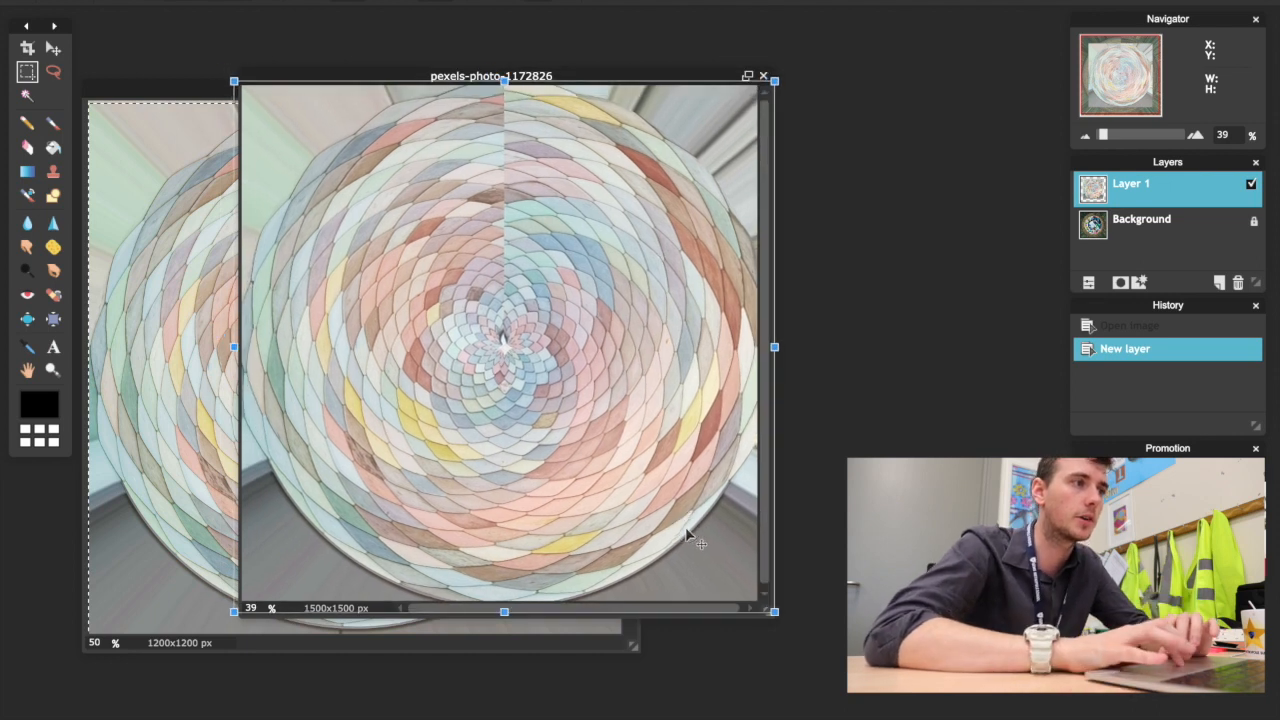
left_click(635, 76)
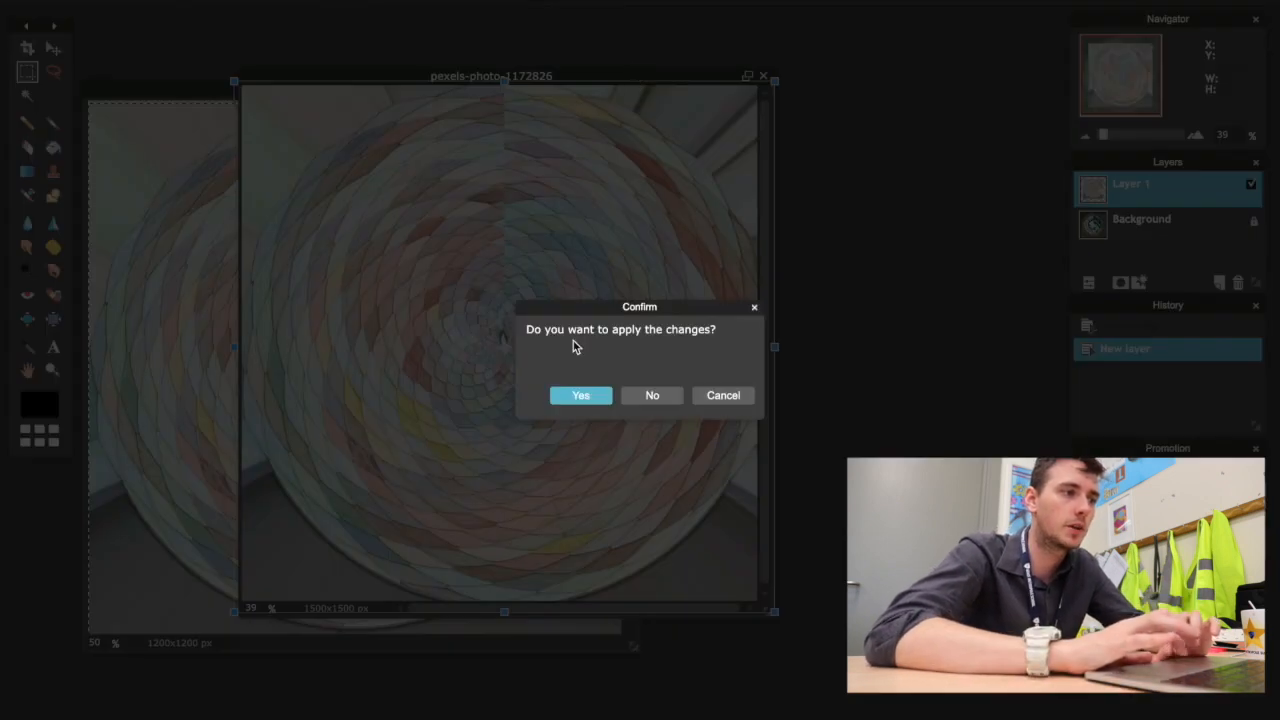
left_click(596, 400)
Close the pexels-photo-1030889 image and reposition the pexels-photo-1172826 window in the workspace
left_click(614, 86)
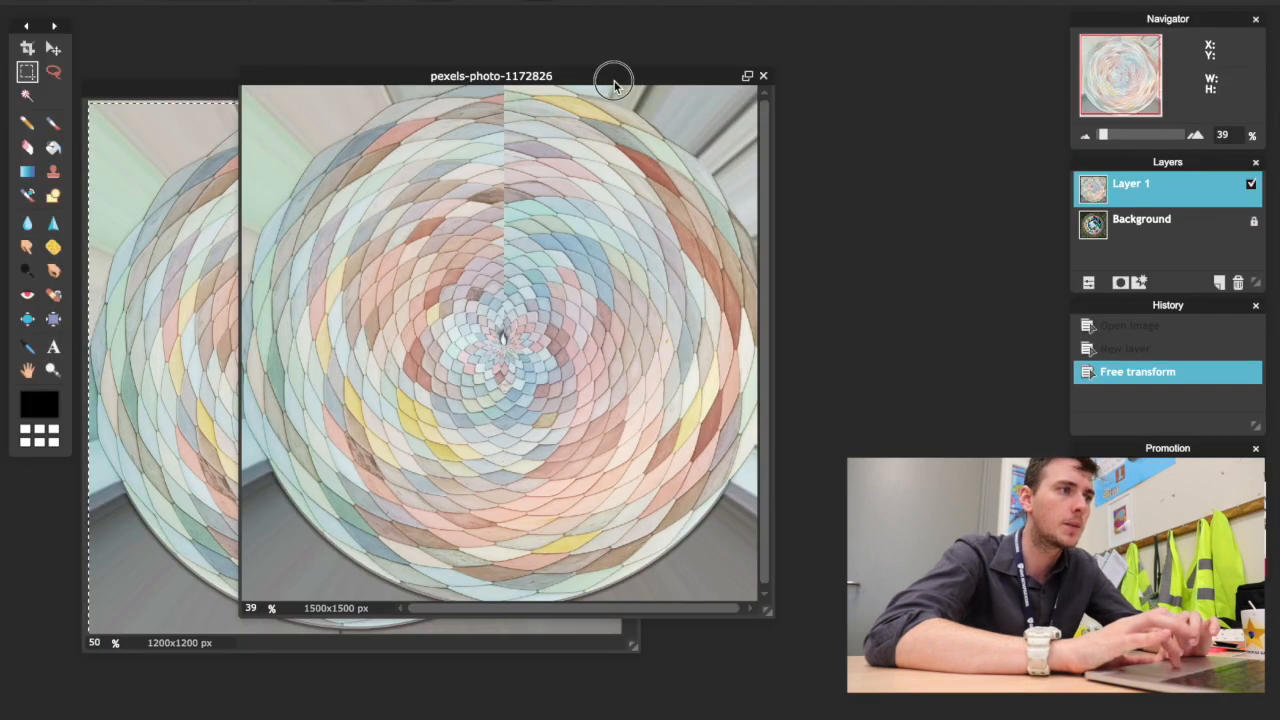
left_click_drag(659, 82, 681, 112)
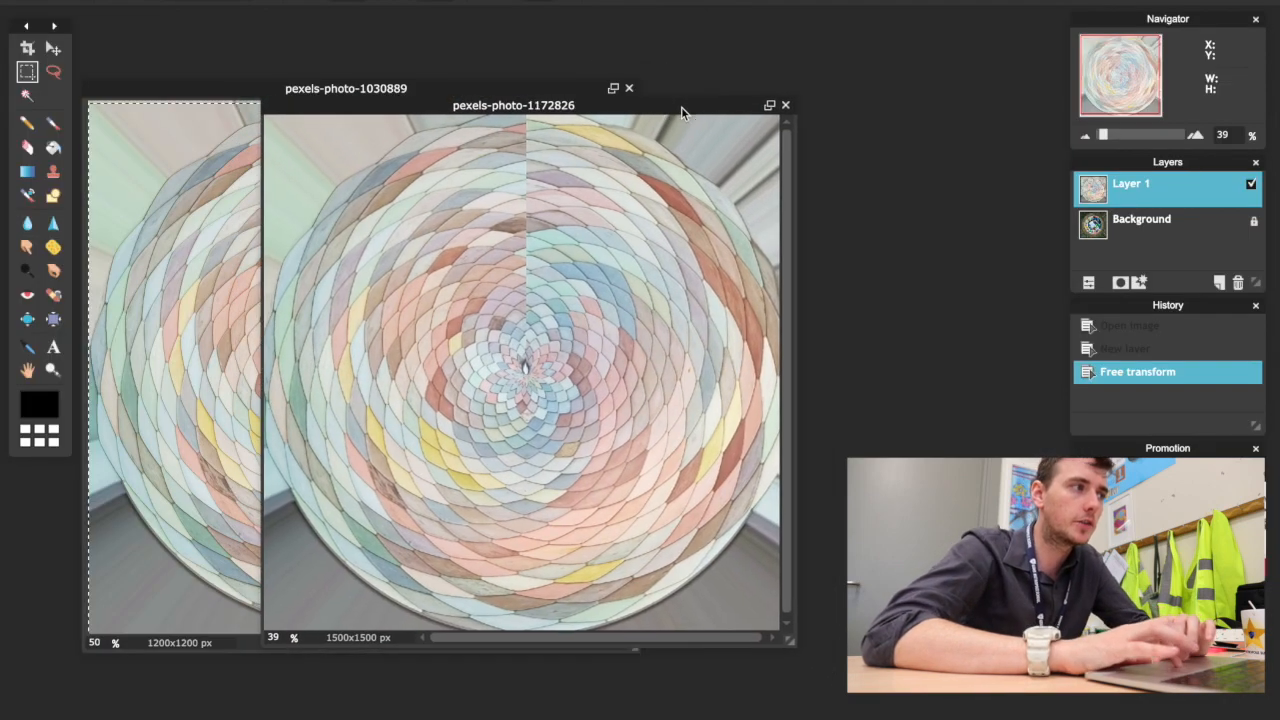
left_click(230, 95)
left_click(631, 89)
left_click(653, 395)
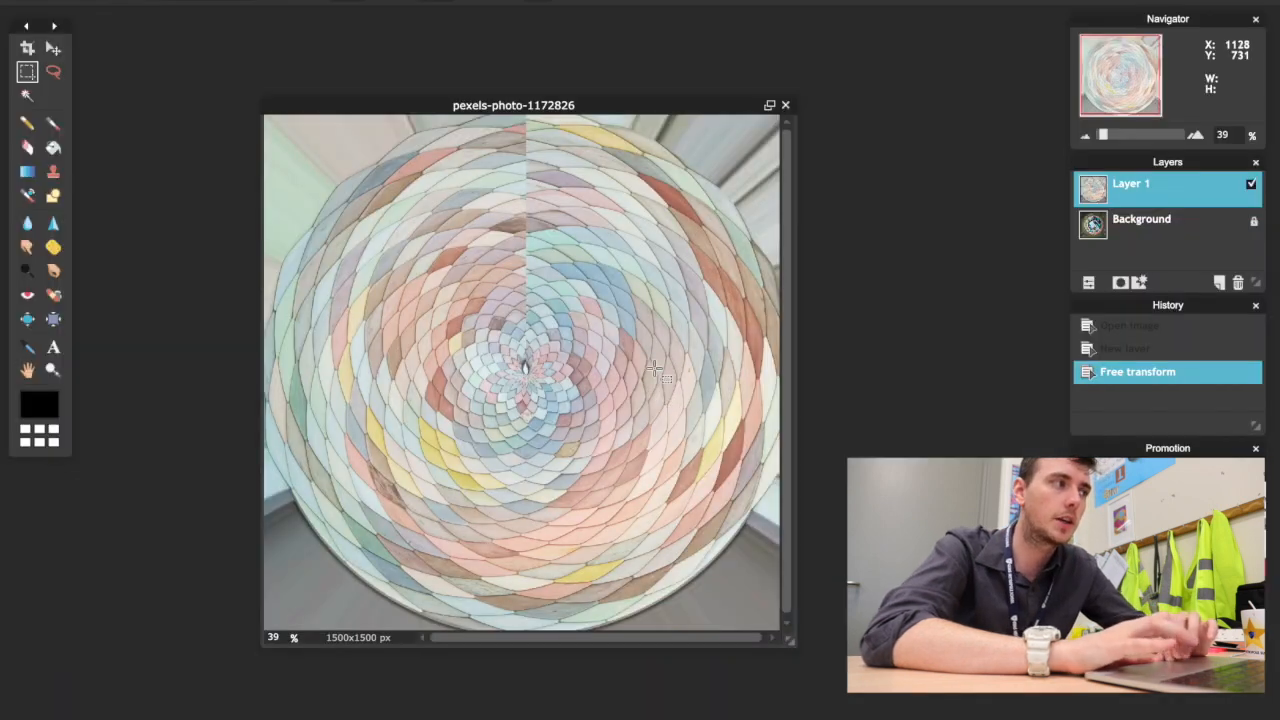
left_click_drag(543, 100, 478, 78)
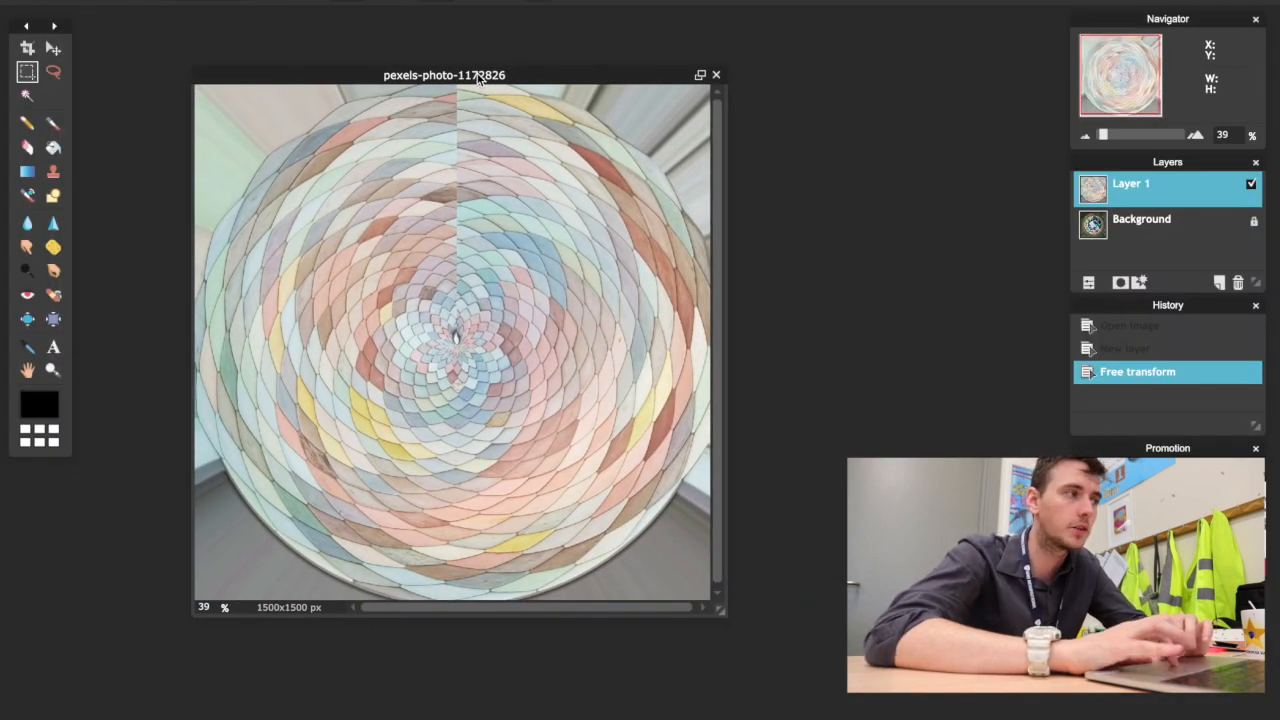
Enlarge the image window with the Lasso tool active, and hide and reshow Layer 1 to compare it with the background
left_click(55, 75)
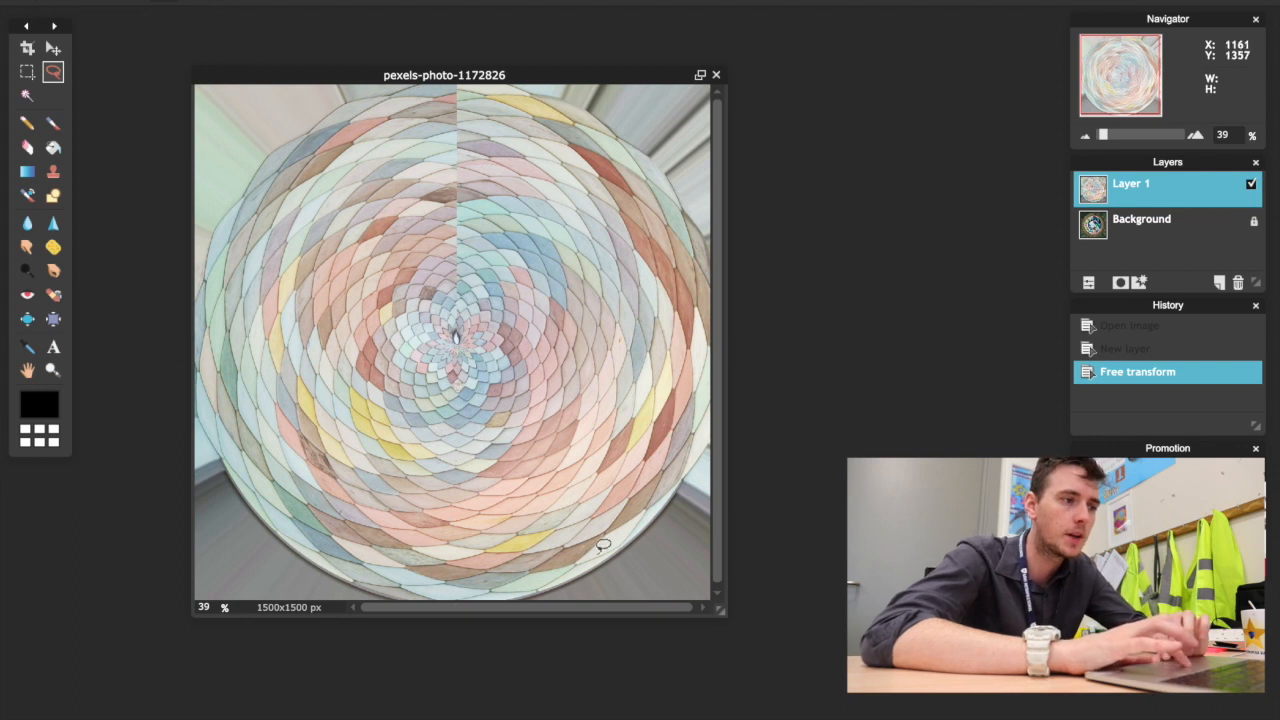
left_click_drag(722, 610, 914, 712)
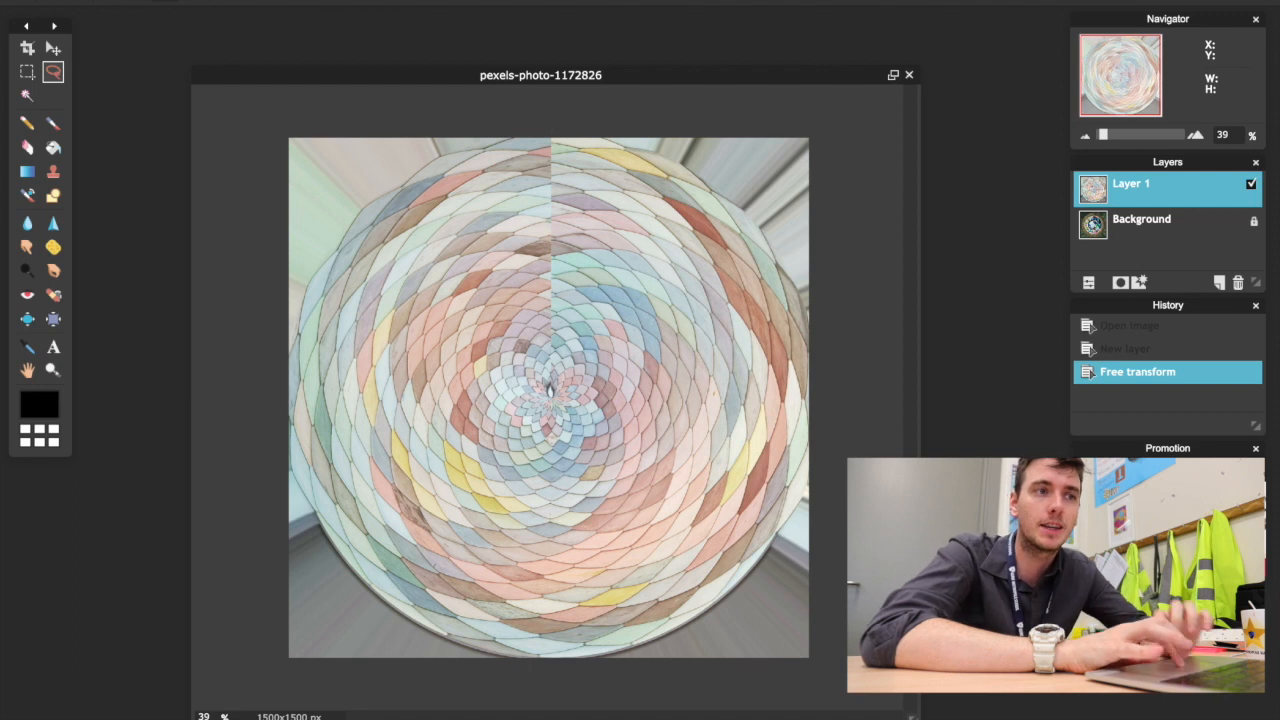
left_click(1251, 184)
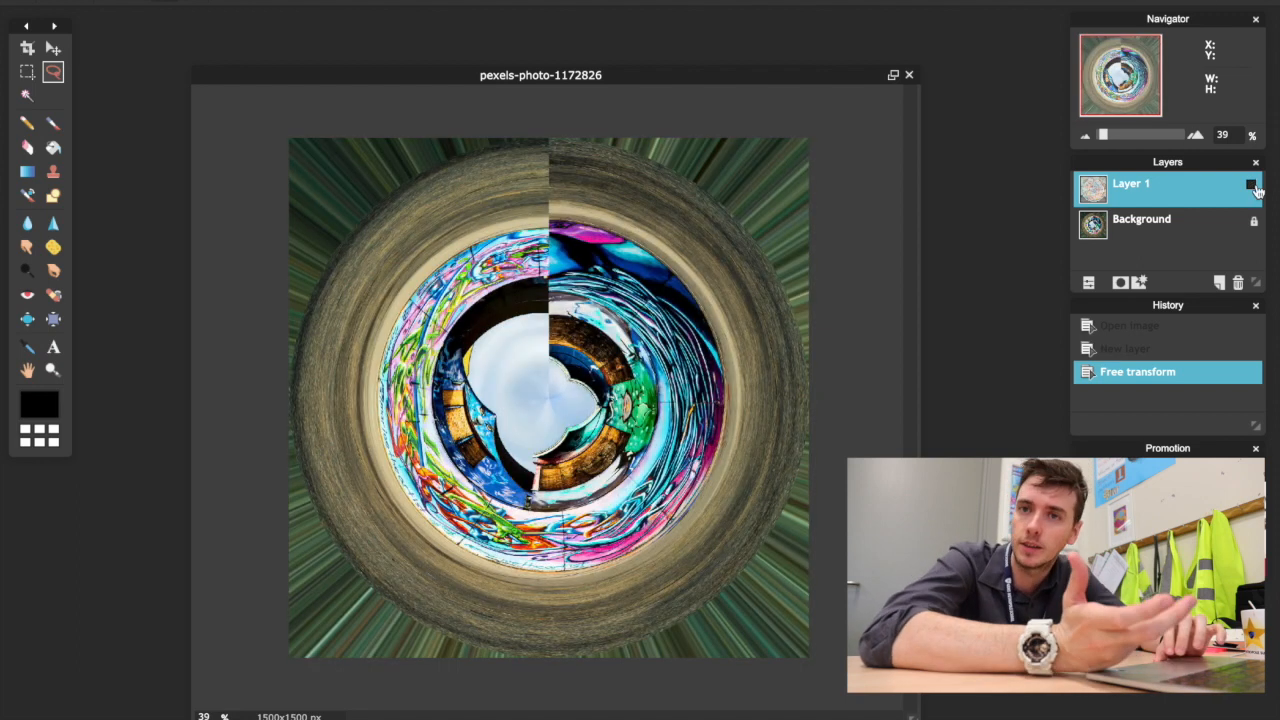
left_click(1251, 185)
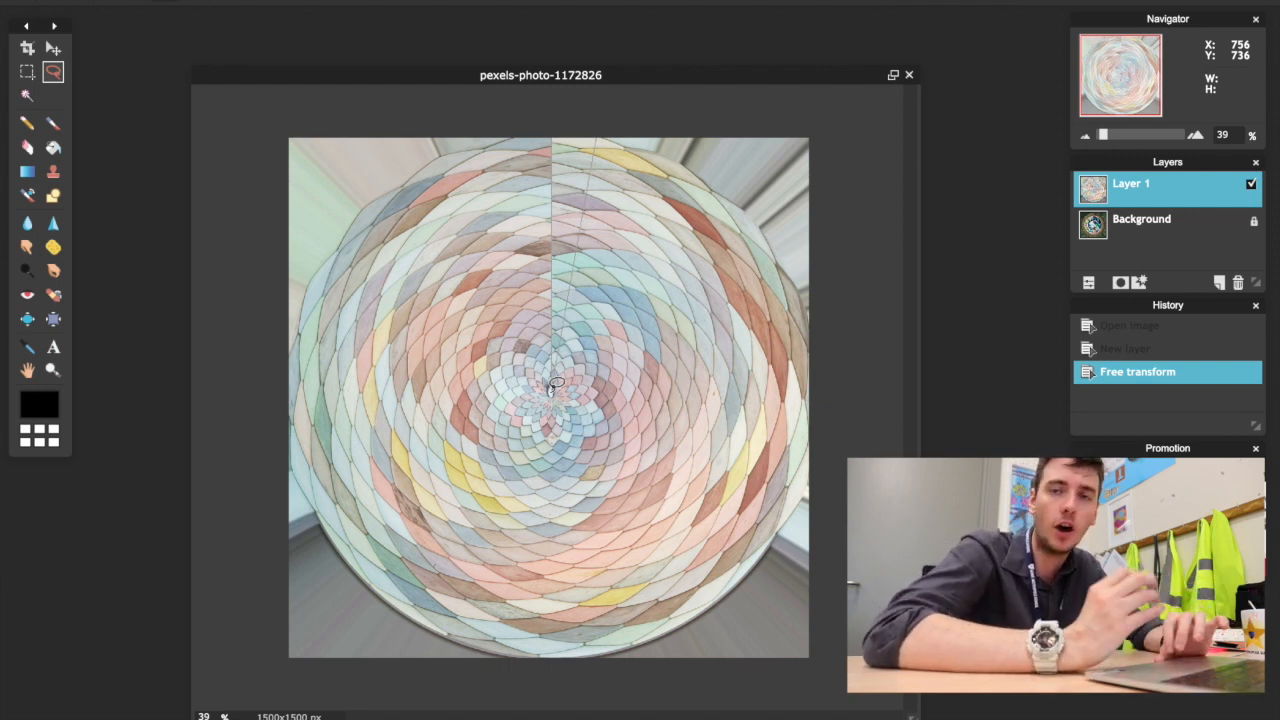
Clear a lasso-selected wedge about 132 x 736 px from Layer 1's centre to its top edge, and cut a second wedge to its right
left_click_drag(551, 392, 555, 383)
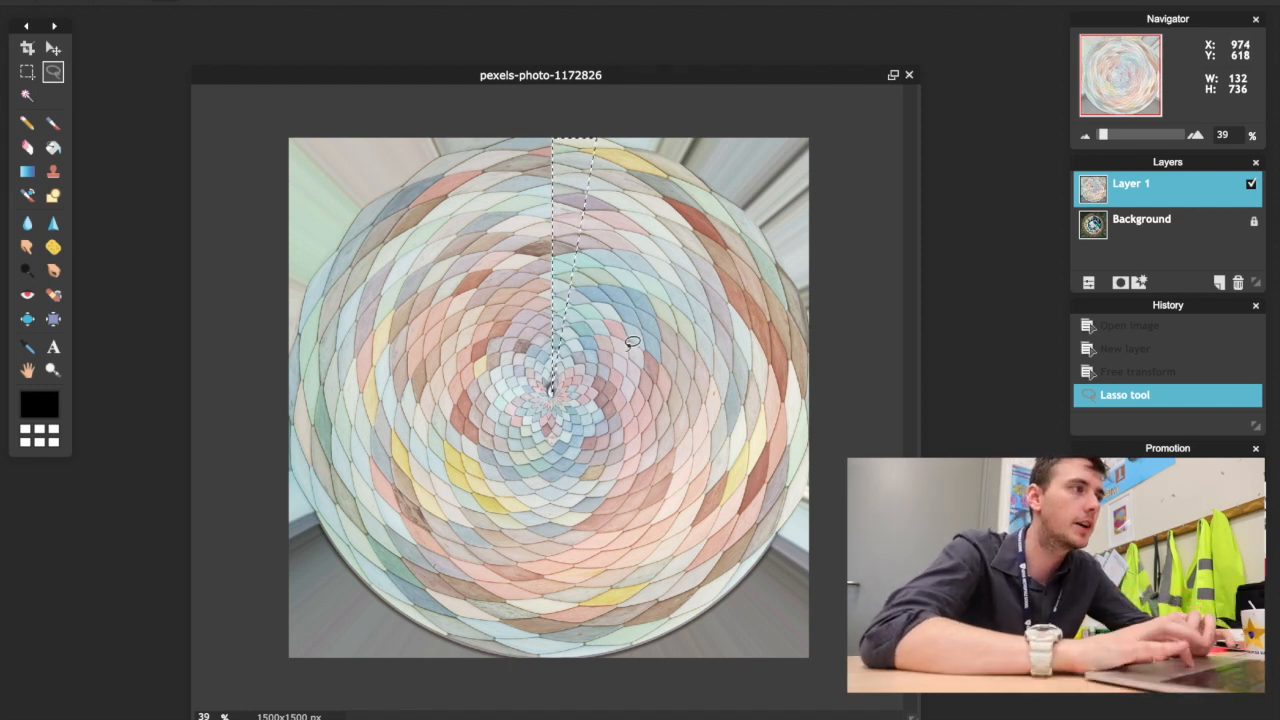
left_click(62, 2)
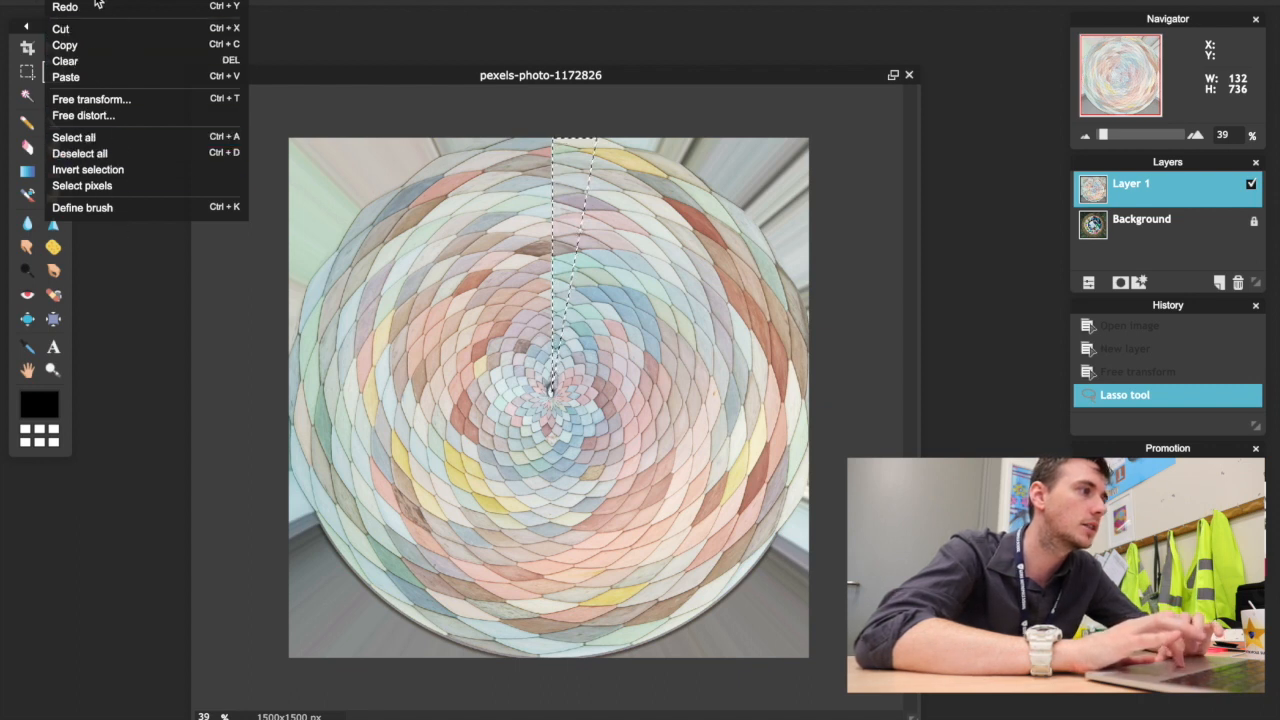
left_click(128, 62)
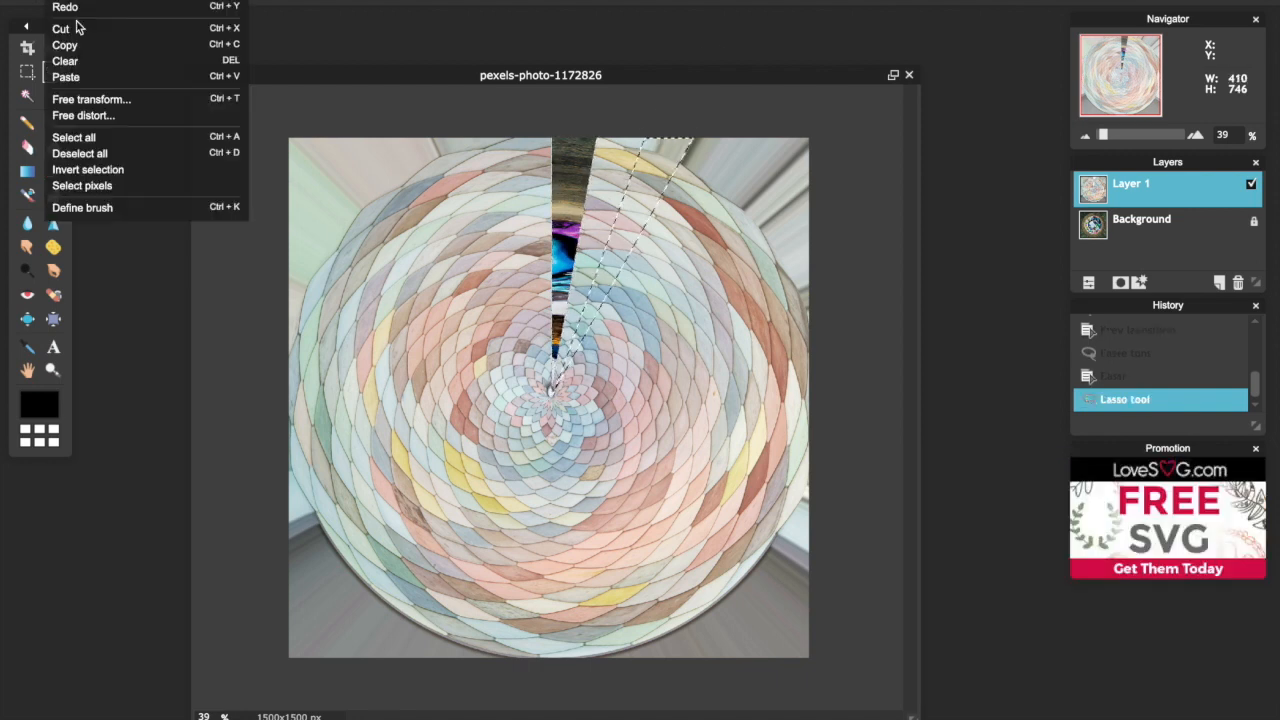
left_click(78, 28)
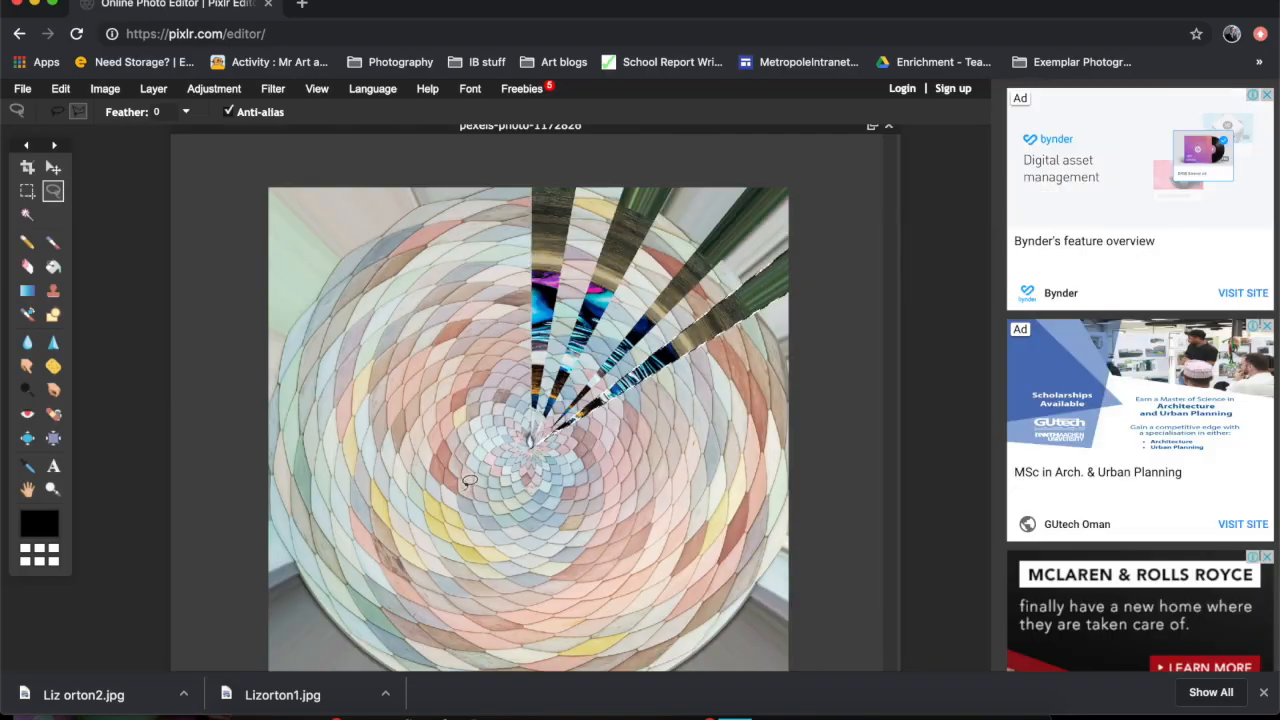
Remove more alternating centre-to-edge wedges along the right side of Layer 1, and maximize the image window
key("Delete")
key("Delete")
key("Delete")
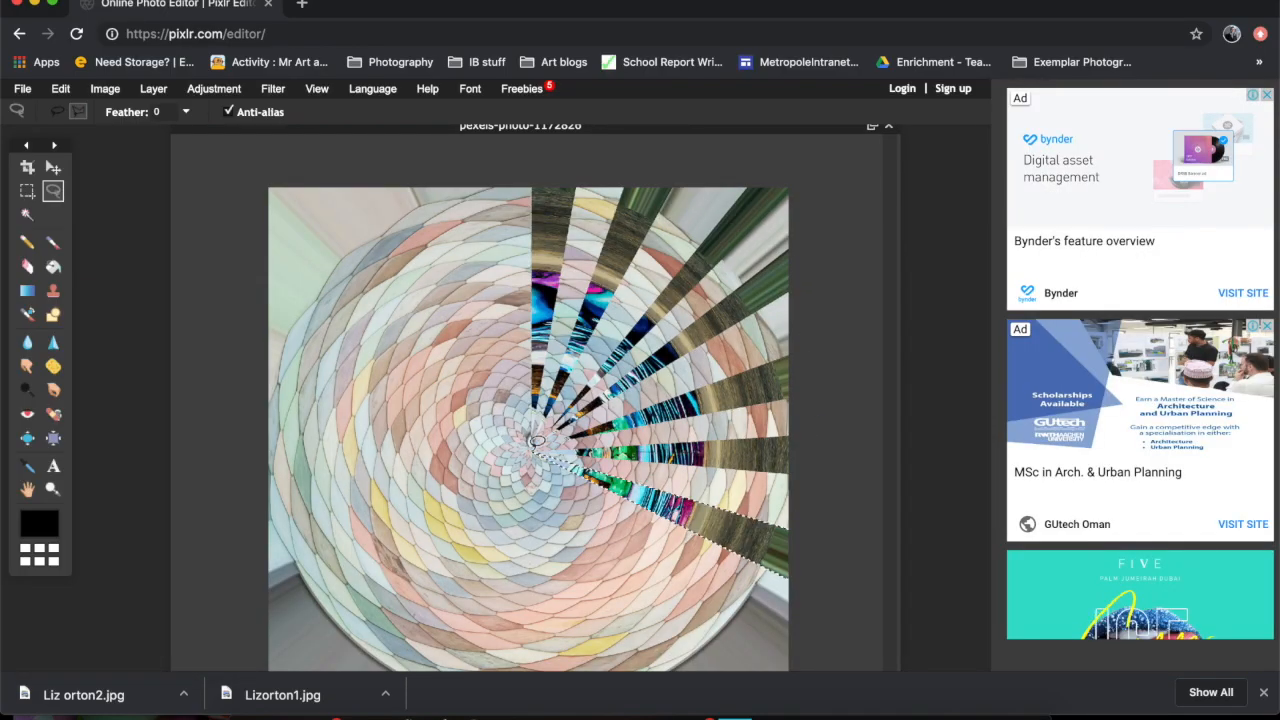
left_click_drag(519, 126, 516, 193)
double_click(397, 191)
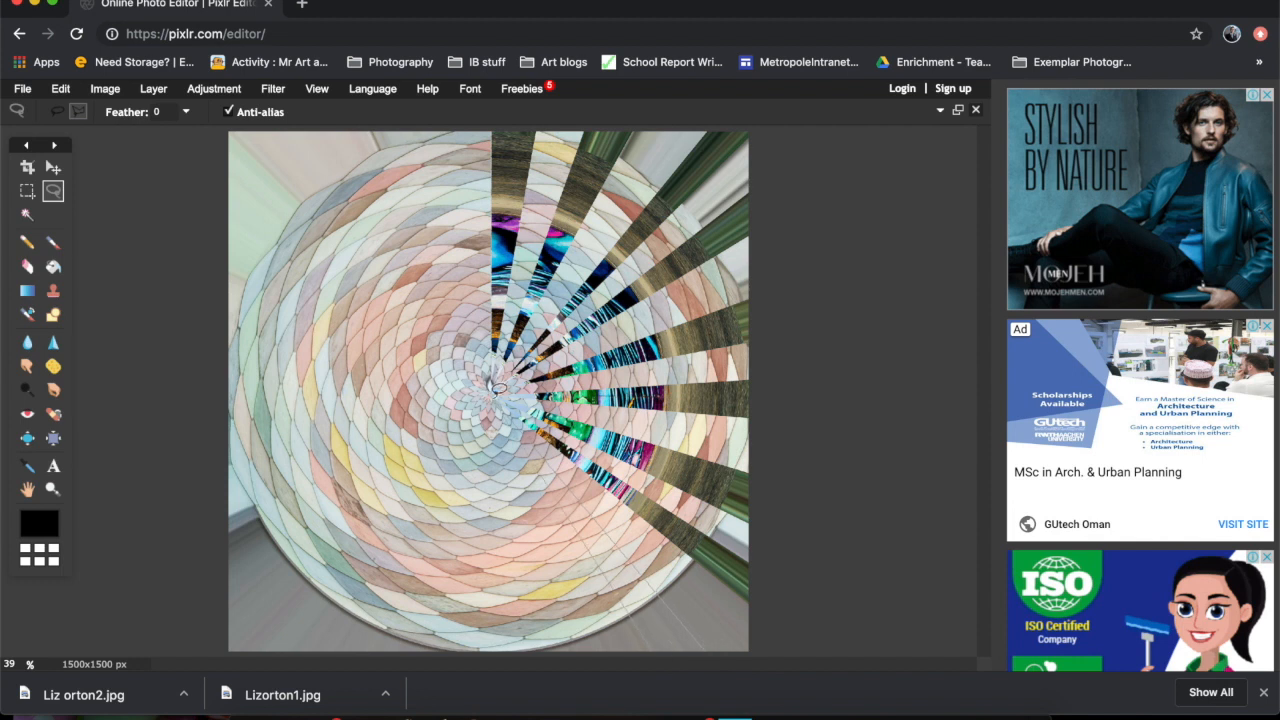
Delete alternating lasso-selected wedges from the lower-right and bottom parts of Layer 1
key("Delete")
key("Delete")
key("Delete")
key("Delete")
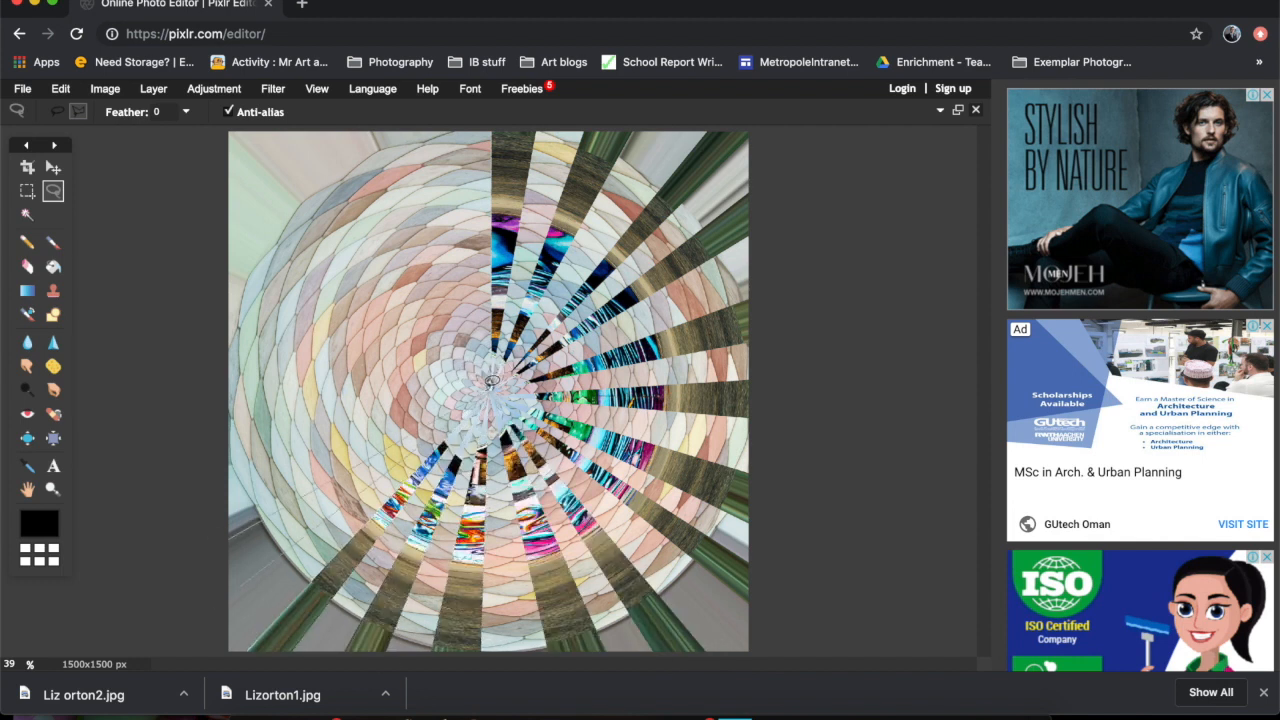
Delete alternating centre-to-edge wedges around the lower-left and left side of Layer 1 up to the upper-left corner
key("Delete")
left_click(229, 457)
left_click(229, 401)
double_click(491, 385)
key("Delete")
key("Delete")
key("Delete")
key("Delete")
Delete the last wedge between Layer 1's centre and the left part of its top edge, and take a screenshot of the artwork
left_click(333, 131)
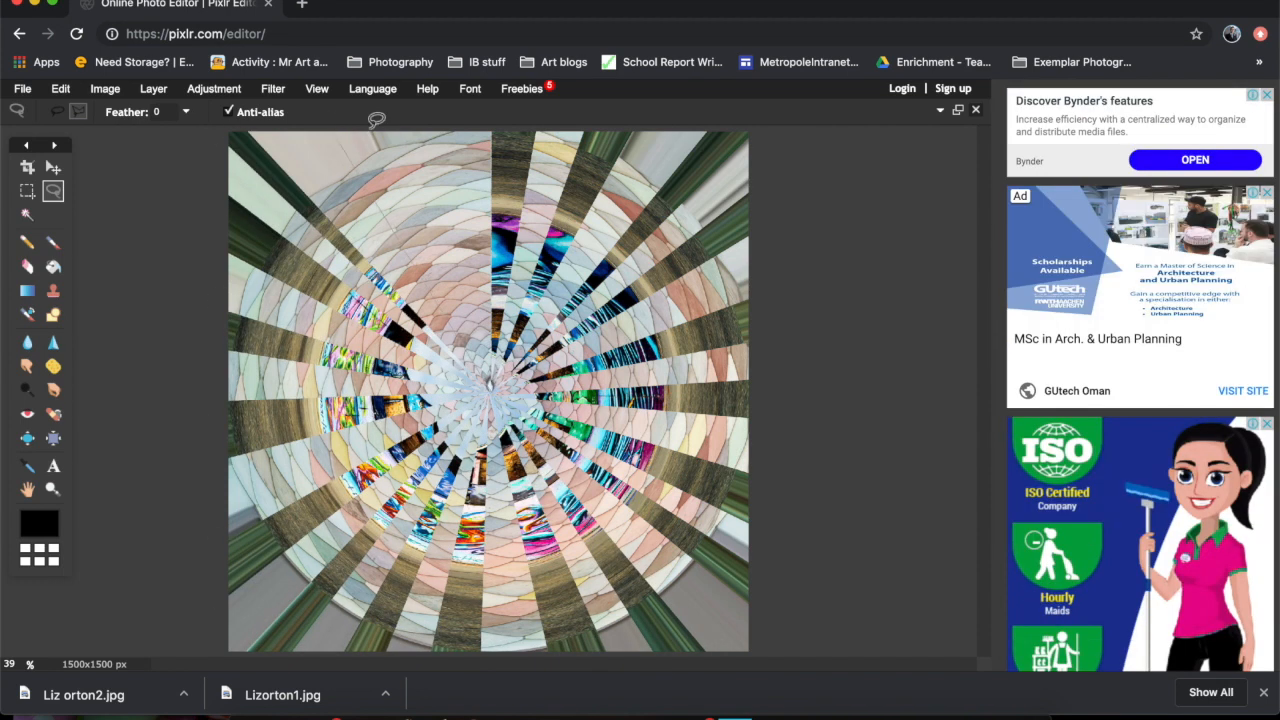
left_click(385, 131)
double_click(489, 383)
key("Delete")
key("super+shift+4")
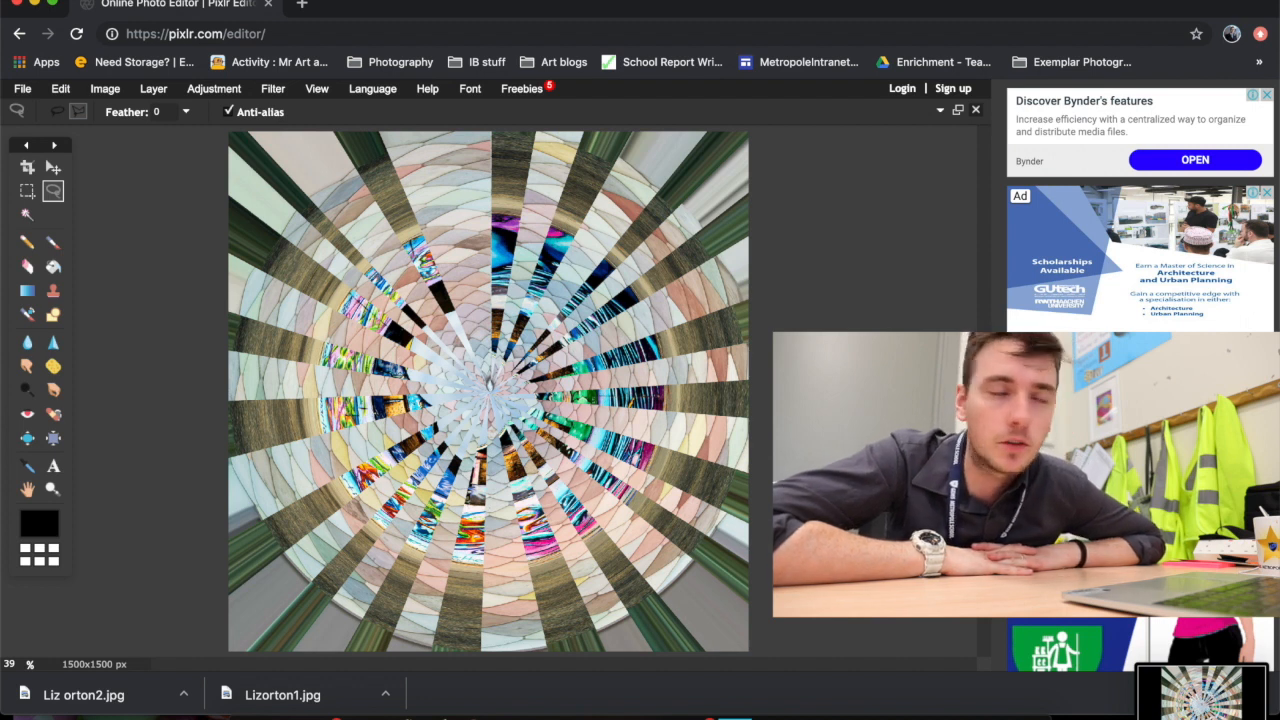